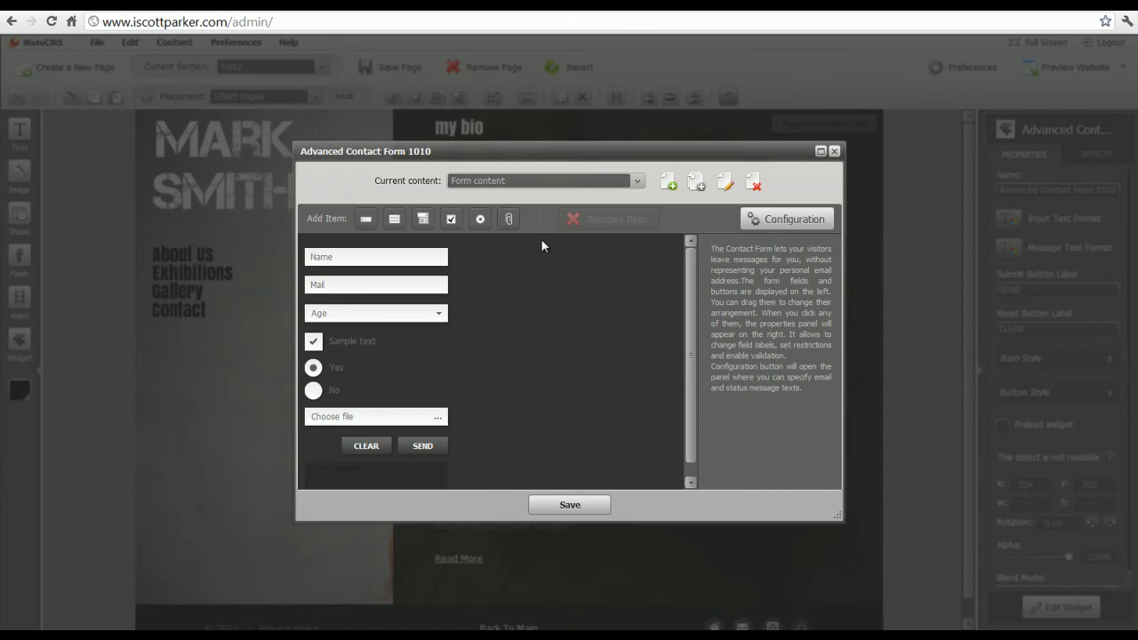
# - Check the Mail field's item ID against the email source in the form configuration
pyautogui.click(820, 223)
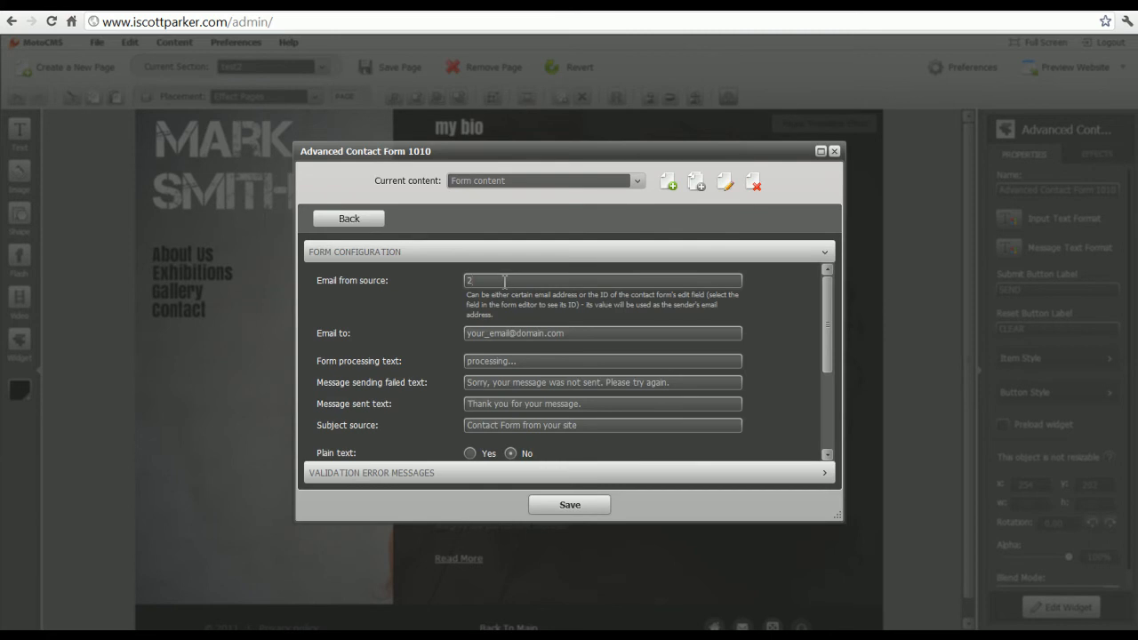
pyautogui.click(363, 221)
pyautogui.click(374, 286)
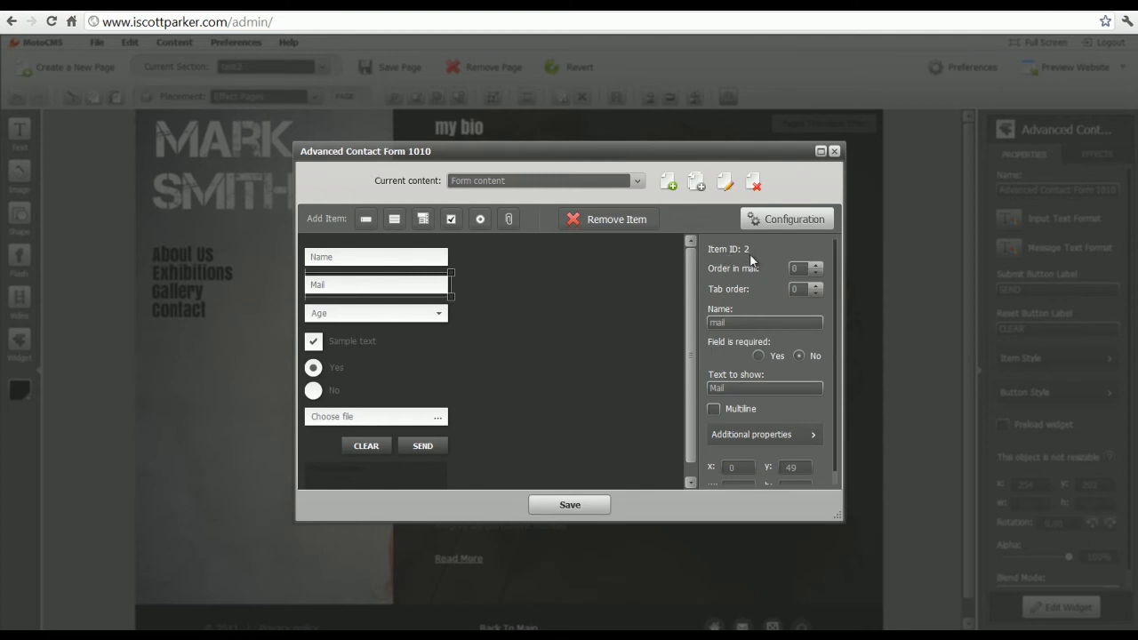
pyautogui.click(777, 221)
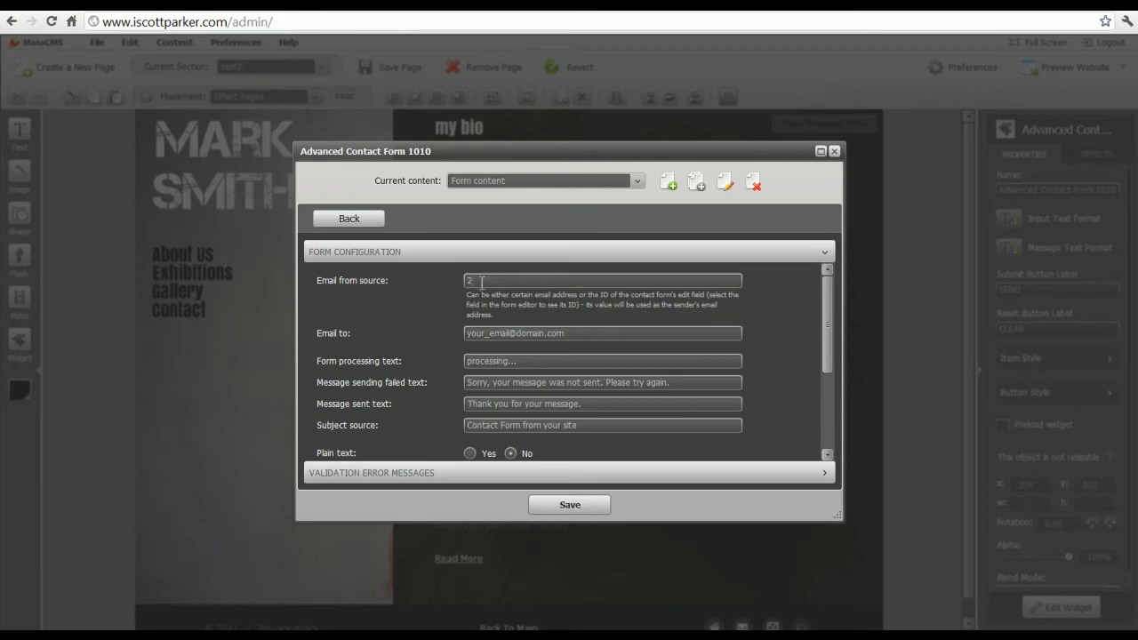
# - Review the form configuration settings, from the recipient email and message texts through the SMTP, checkbox and radio button options
pyautogui.click(576, 334)
pyautogui.scroll(-2, 822, 318)
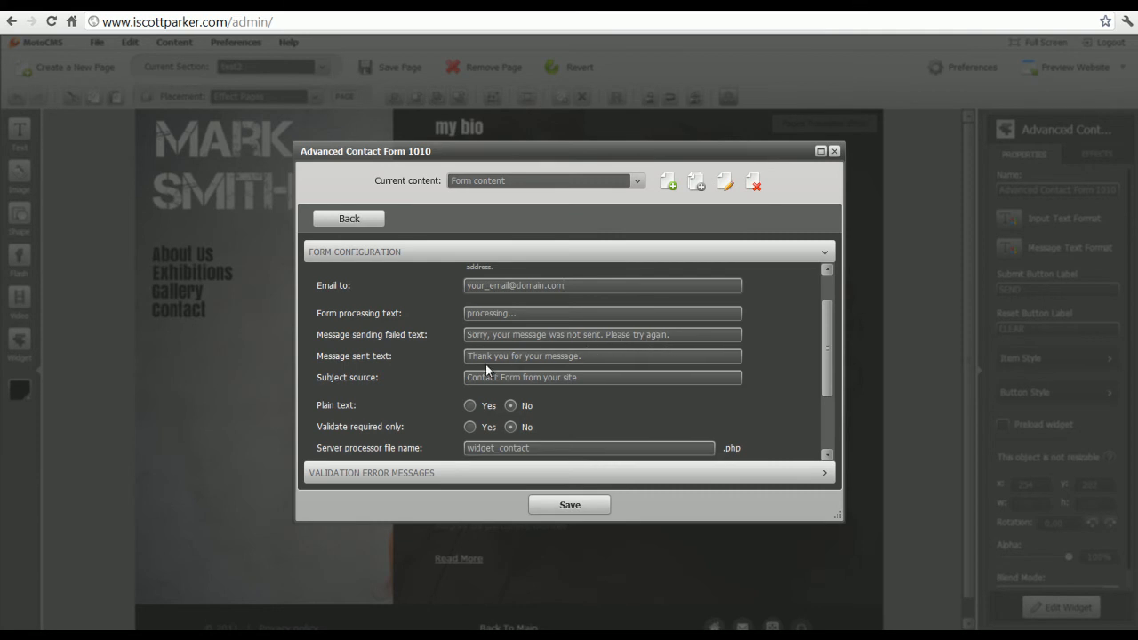
pyautogui.click(587, 359)
pyautogui.click(580, 379)
pyautogui.moveTo(830, 326); pyautogui.dragTo(829, 344)
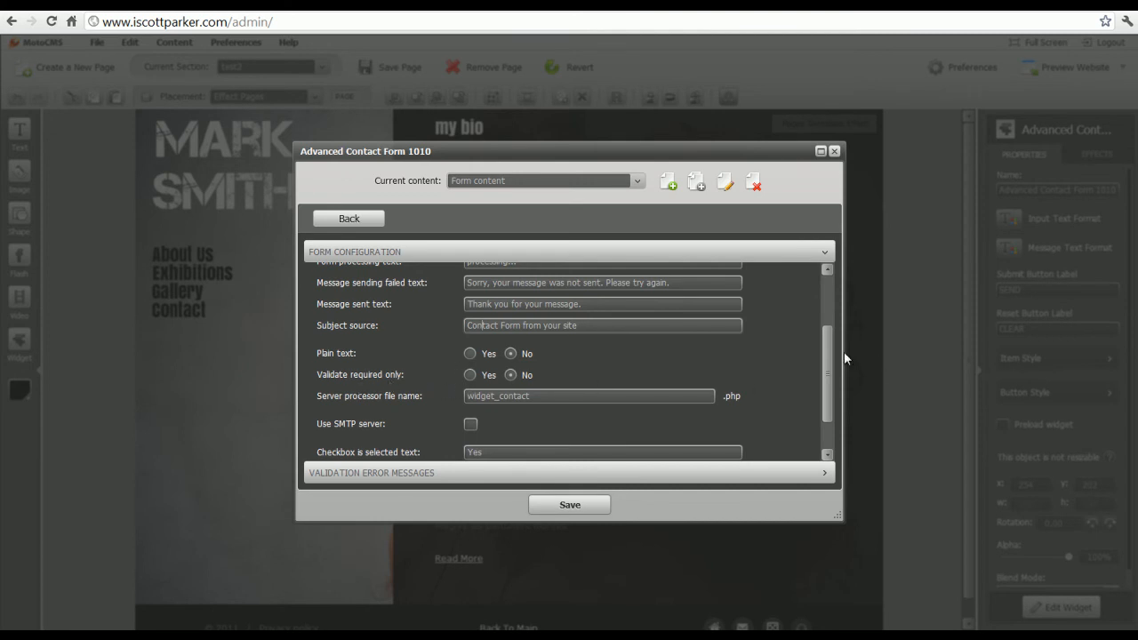
pyautogui.moveTo(828, 355); pyautogui.dragTo(823, 383)
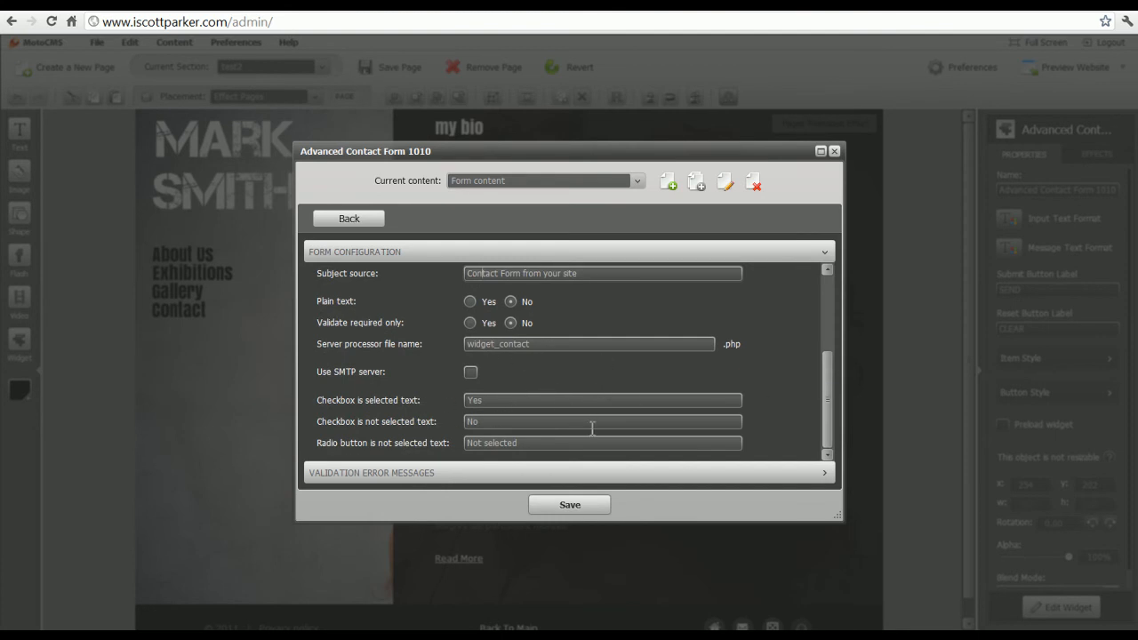
# - Review the form's validation error messages, and return to the form's item layout
pyautogui.click(550, 480)
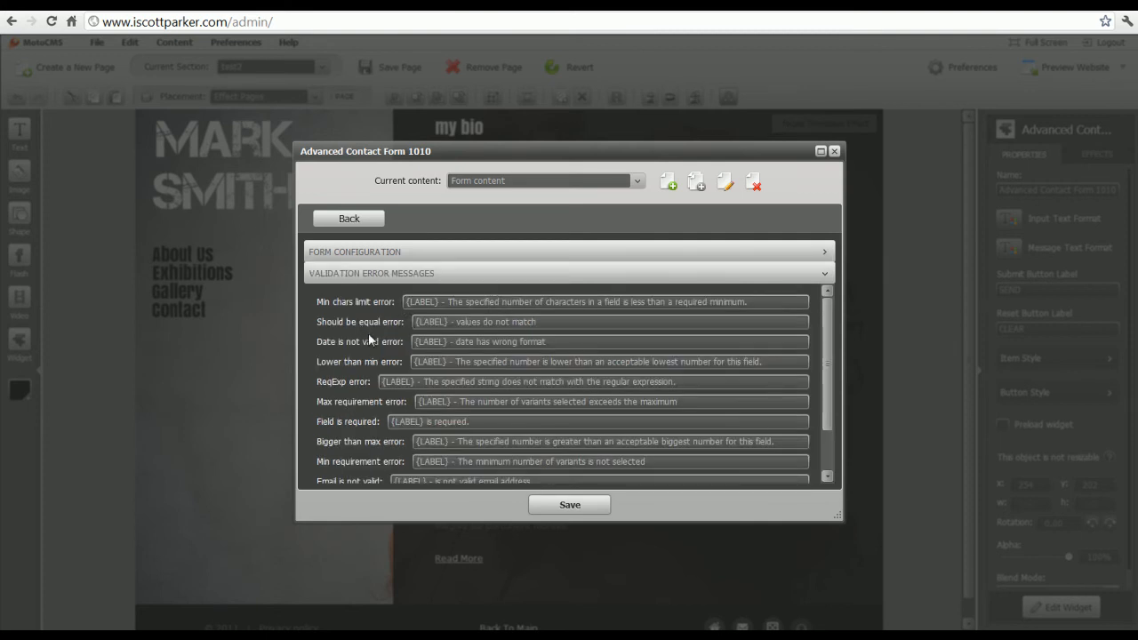
pyautogui.scroll(-1, 364, 359)
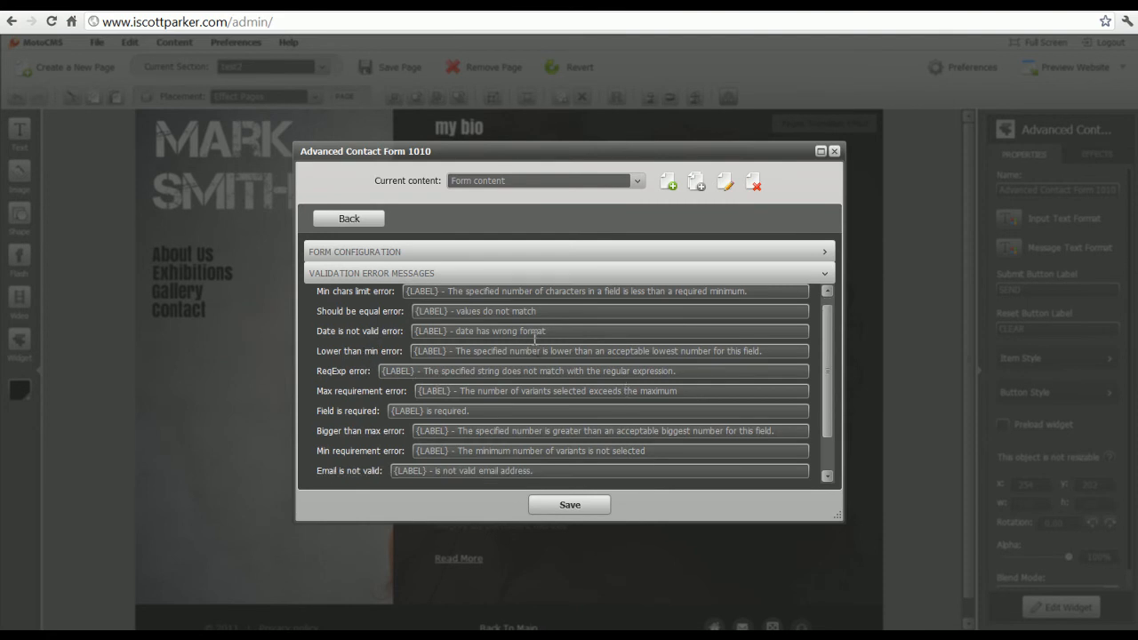
pyautogui.click(349, 221)
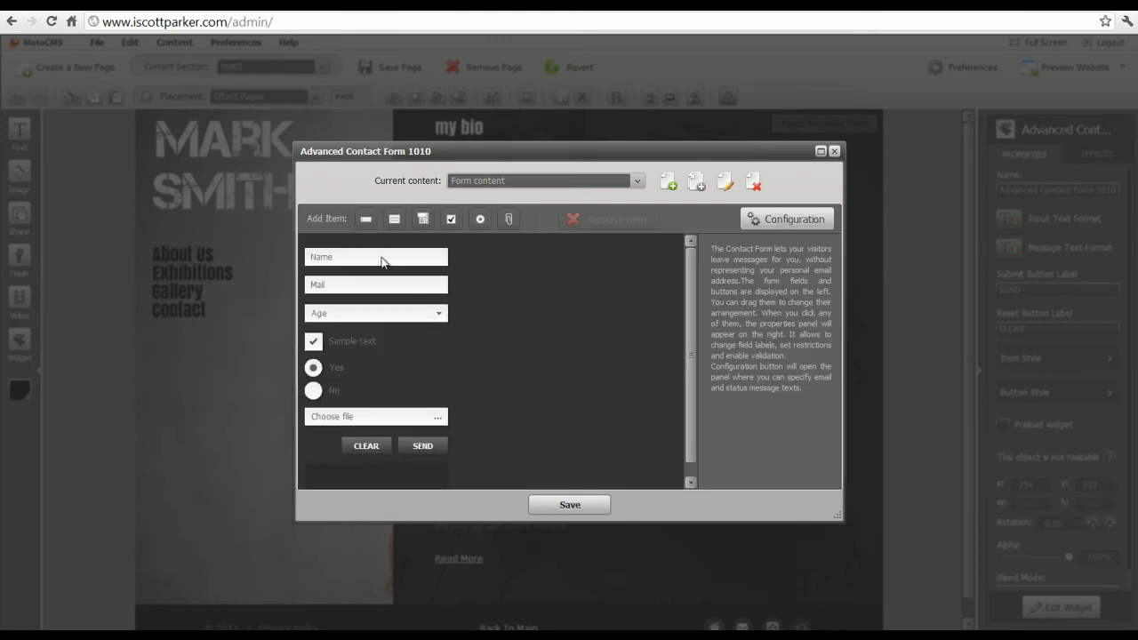
# - Examine the properties of the Name and Mail fields, including the Mail field's restriction, maximum length and validator settings
pyautogui.click(382, 260)
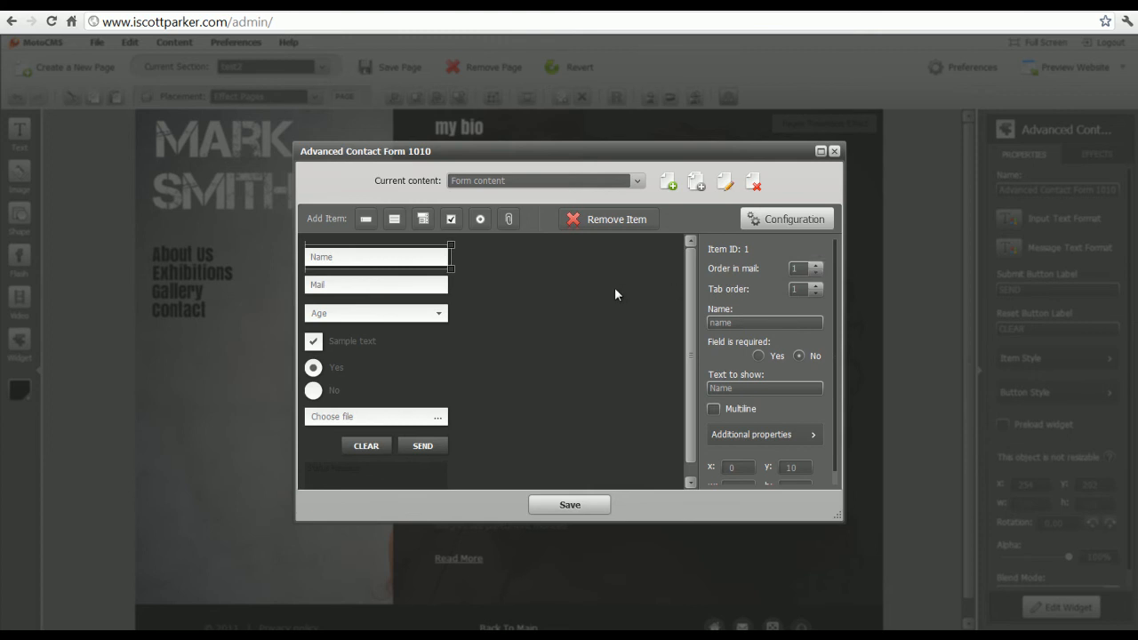
pyautogui.click(376, 286)
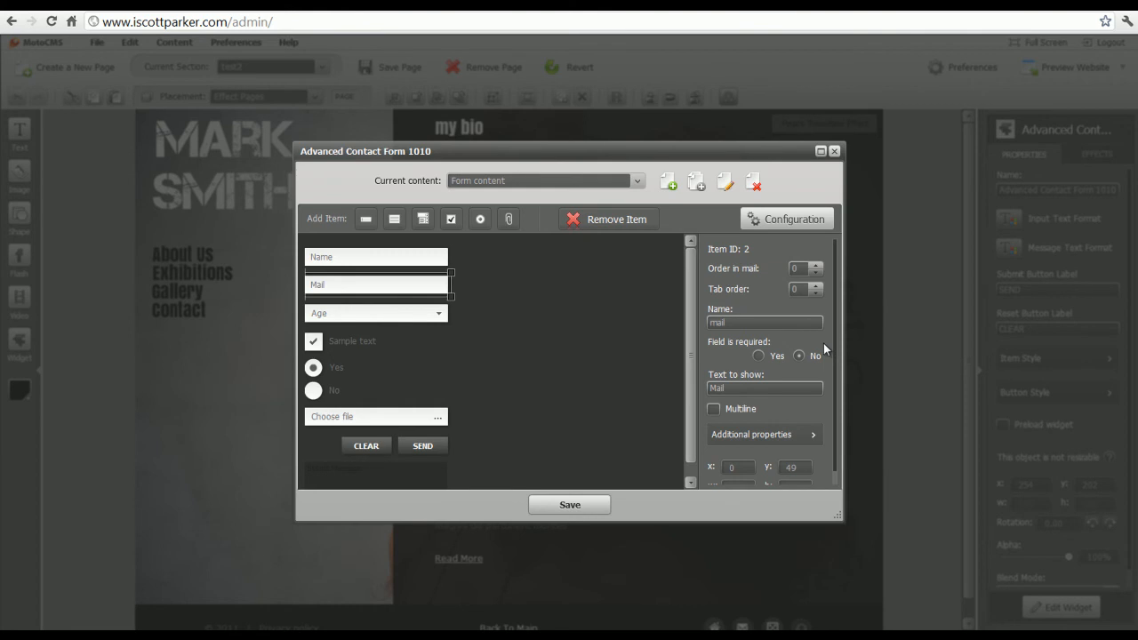
pyautogui.scroll(-1, 823, 343)
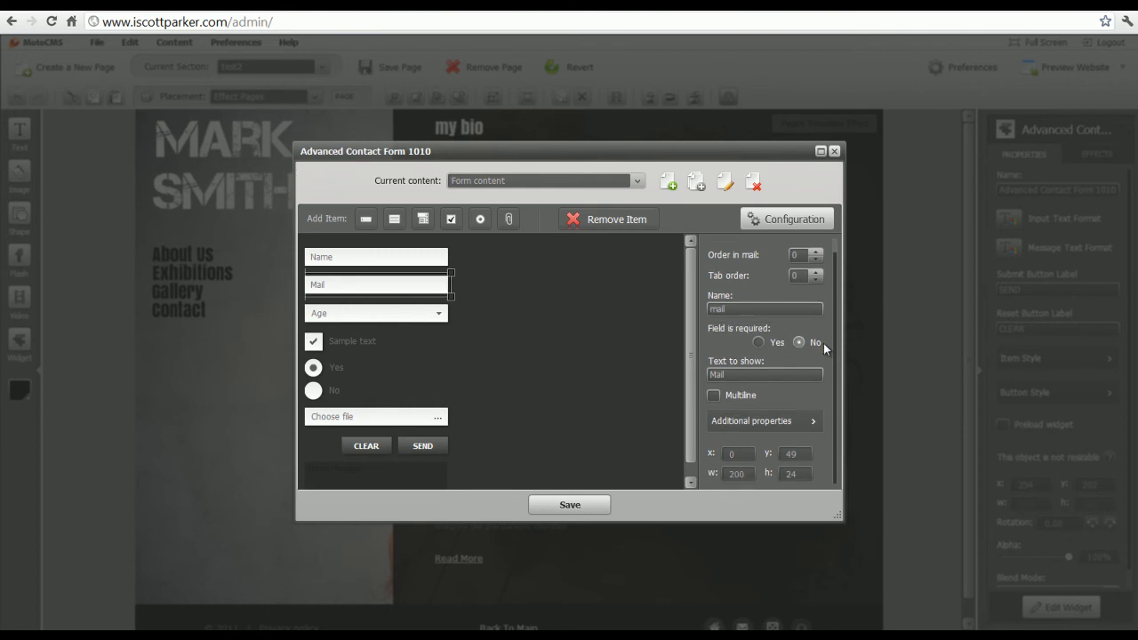
pyautogui.click(752, 425)
pyautogui.scroll(-3, 791, 395)
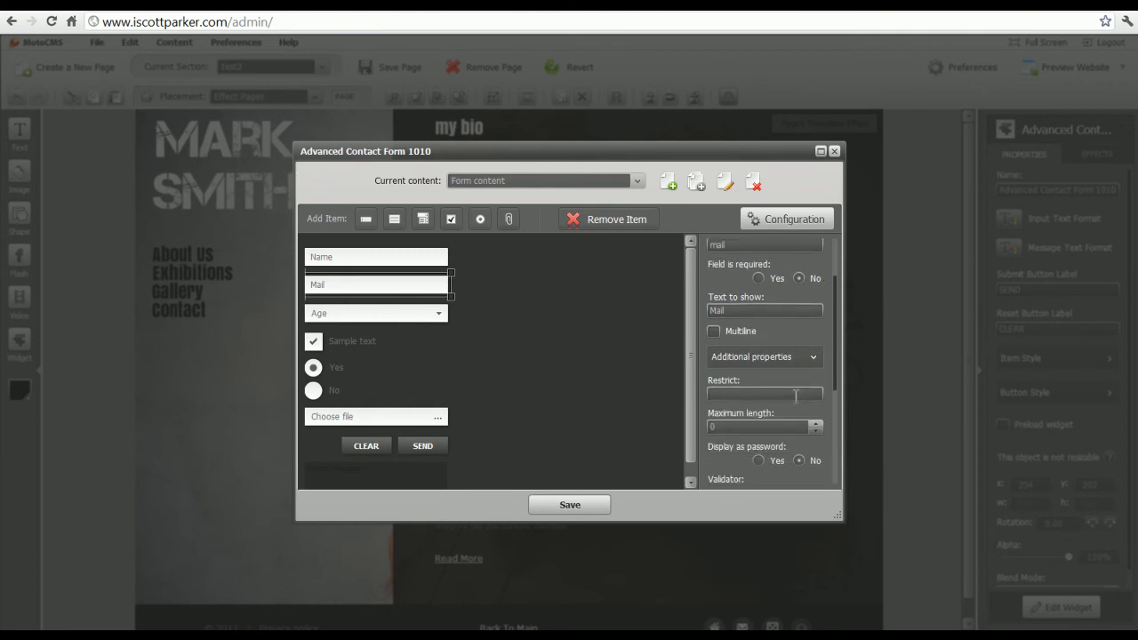
pyautogui.scroll(-1, 796, 394)
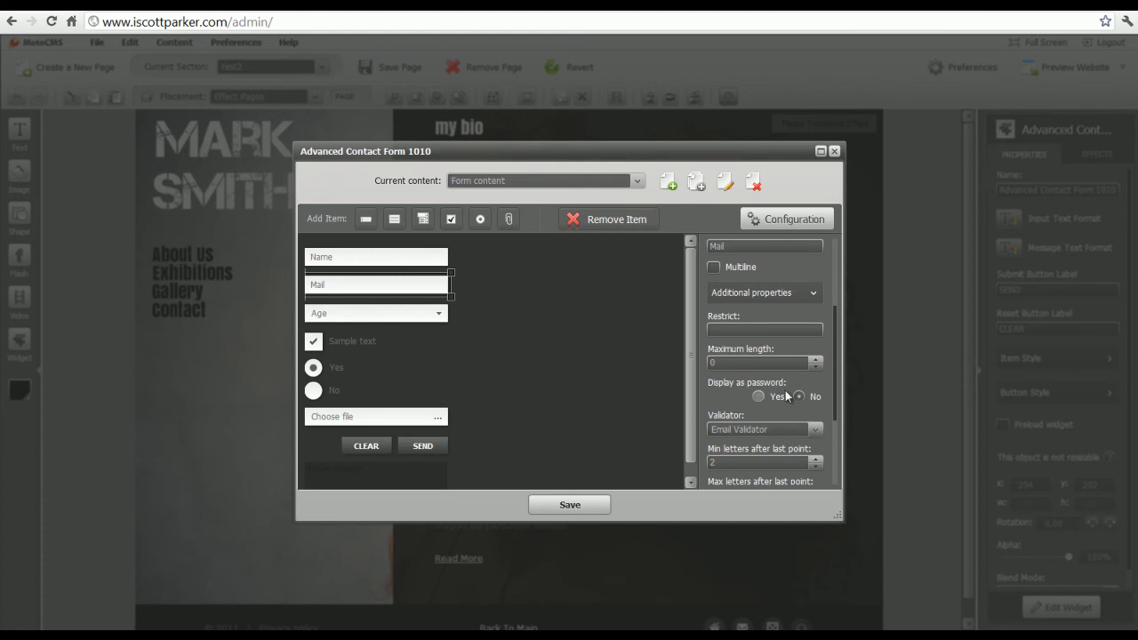
pyautogui.scroll(-2, 791, 400)
pyautogui.scroll(-4, 819, 356)
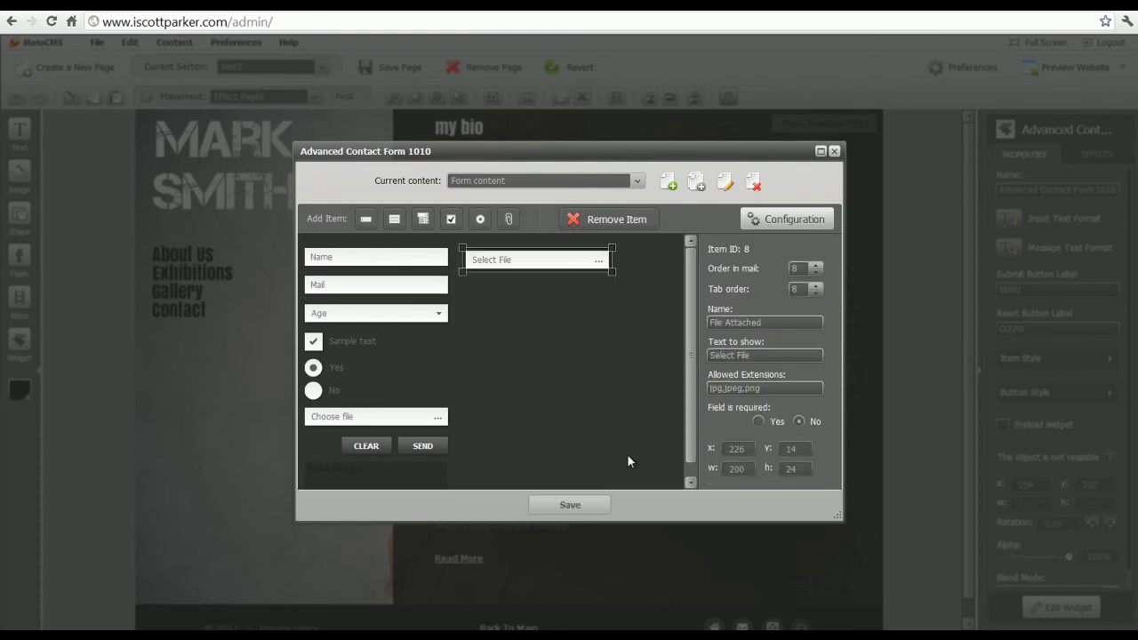
# - Close the form editor and move the contact form widget up beside the my bio section, to x 219, y 84
pyautogui.click(834, 151)
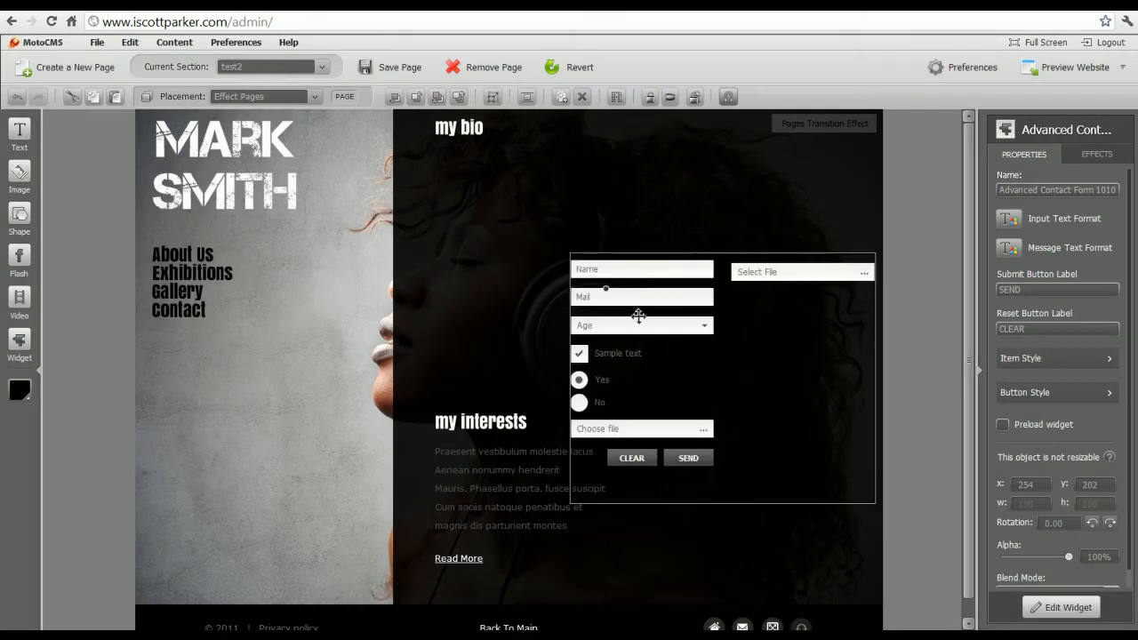
pyautogui.moveTo(708, 326); pyautogui.dragTo(561, 224)
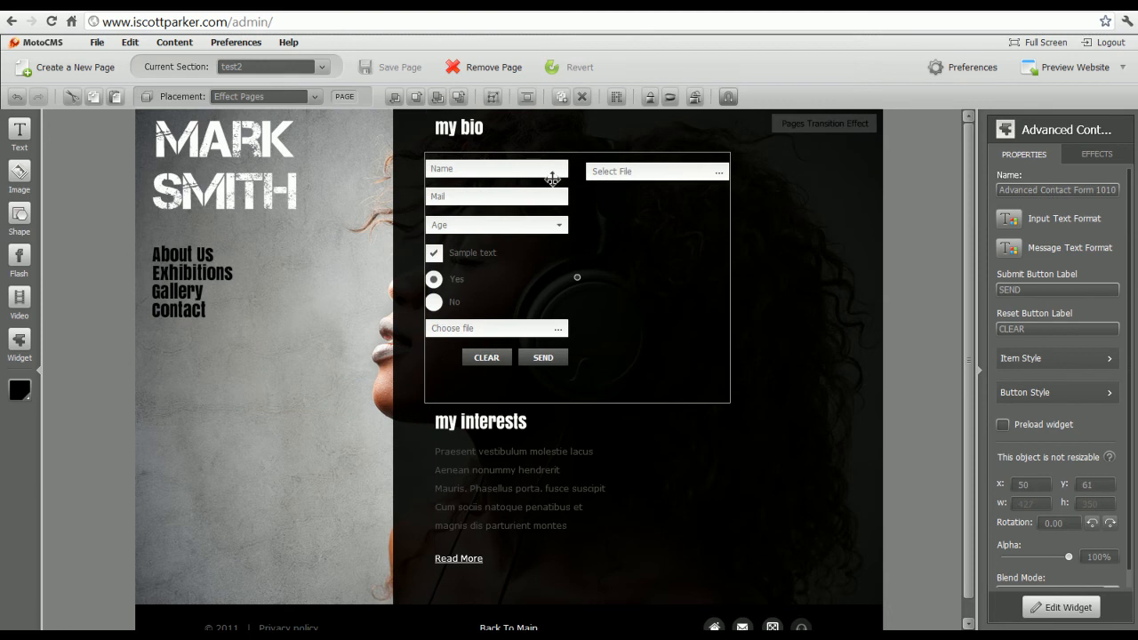
pyautogui.moveTo(552, 180); pyautogui.dragTo(672, 196)
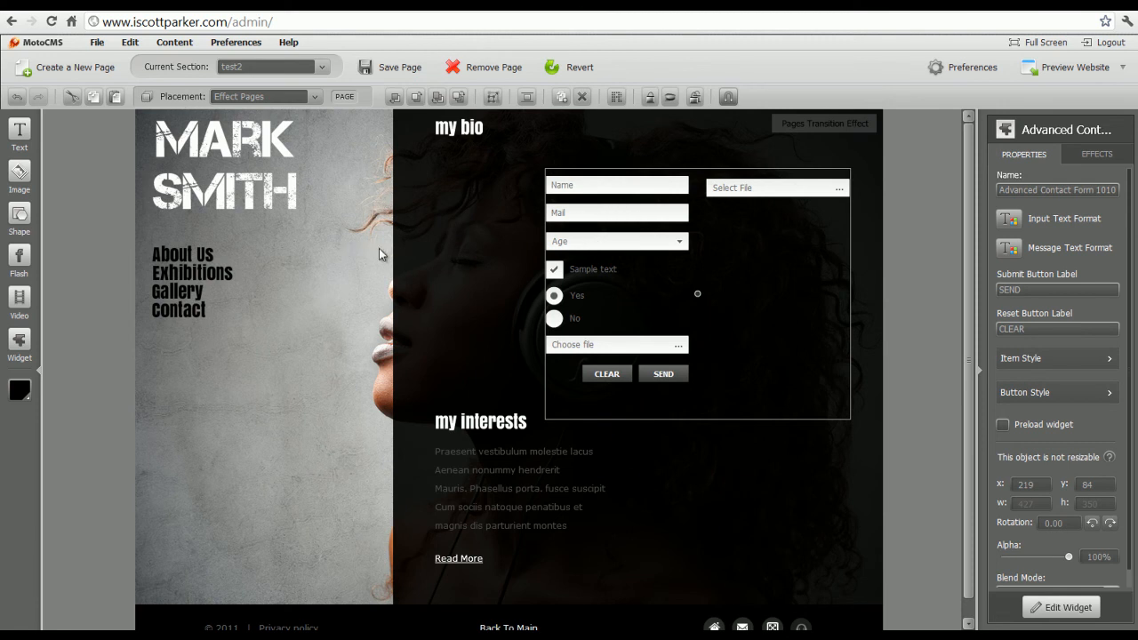
# - Set the contact form's placement to Content and save the page
pyautogui.click(305, 97)
pyautogui.click(261, 254)
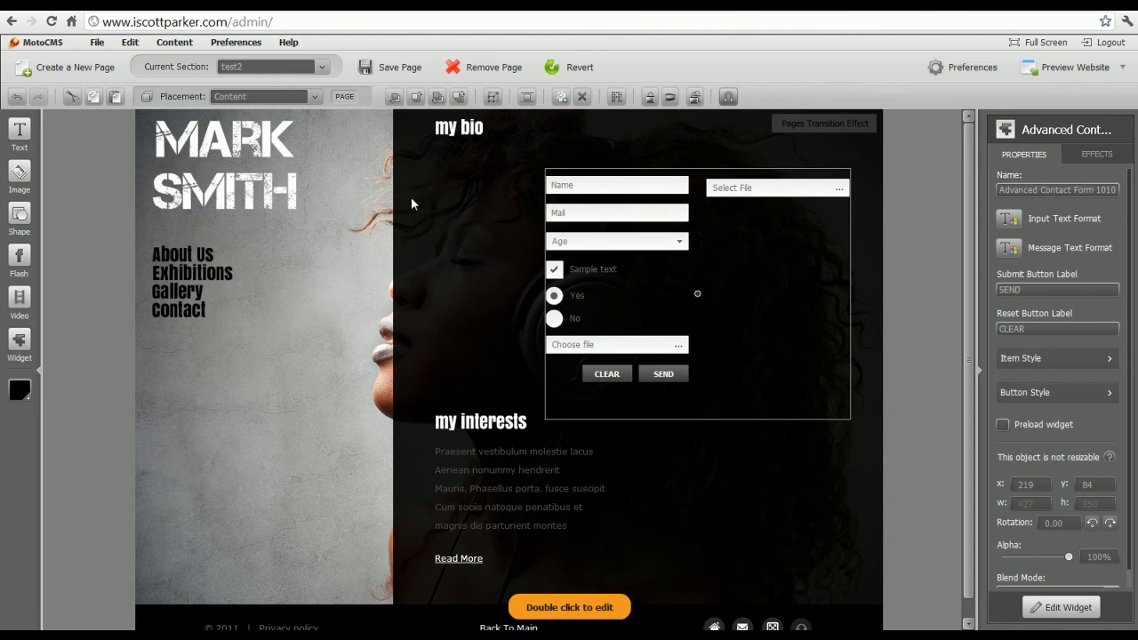
pyautogui.click(409, 66)
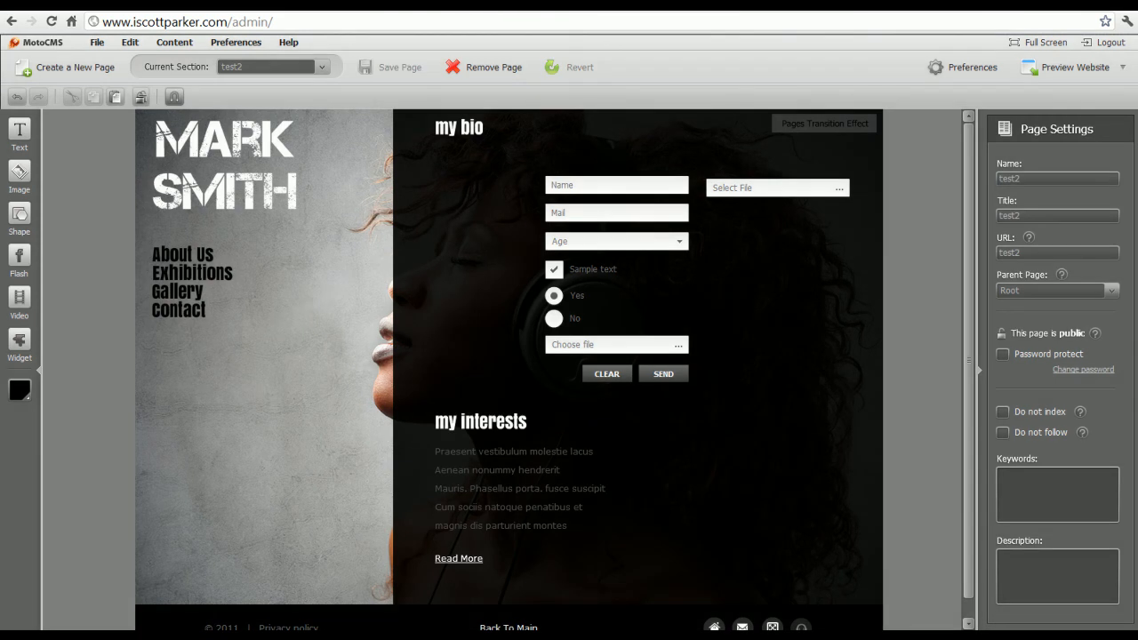
# - Preview the website and test the contact form by entering a name and sending it without an email address
pyautogui.click(1090, 66)
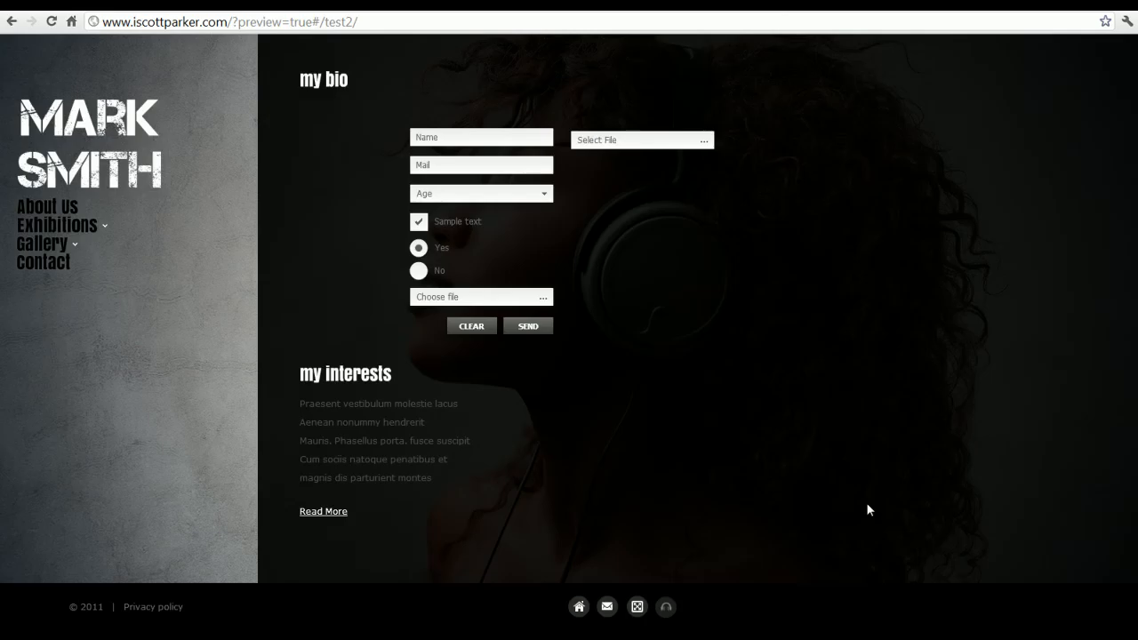
pyautogui.click(486, 138)
pyautogui.write('Scott')
pyautogui.press('Tab')
pyautogui.press('Tab')
pyautogui.click(544, 327)
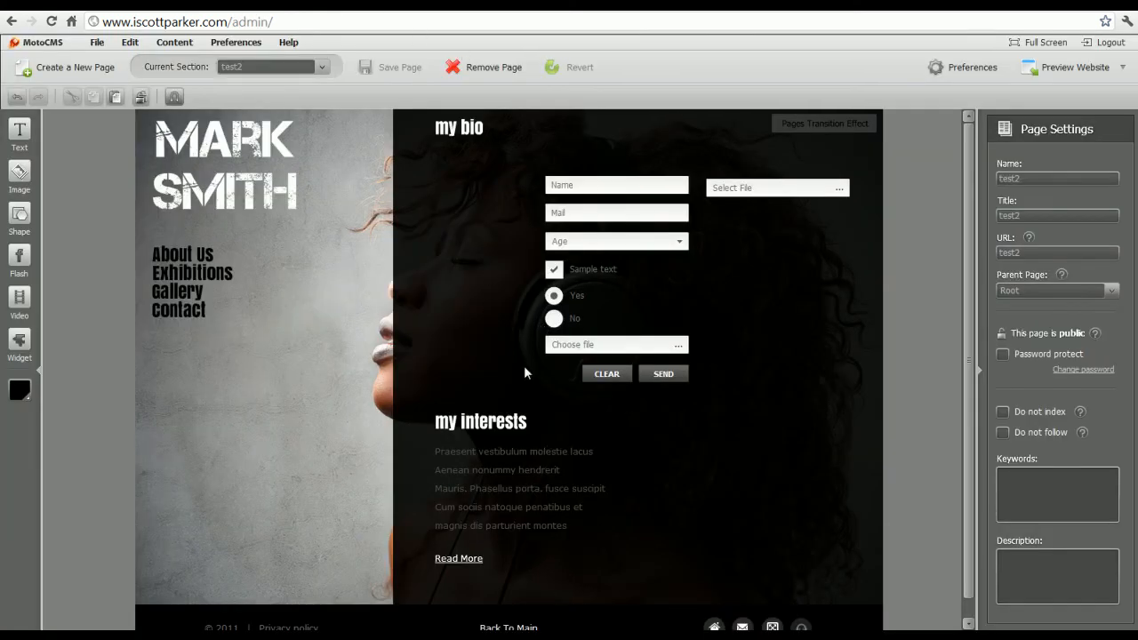
# - Format the contact form's input text in near-black colour 080707, bold, at size 14
pyautogui.click(612, 236)
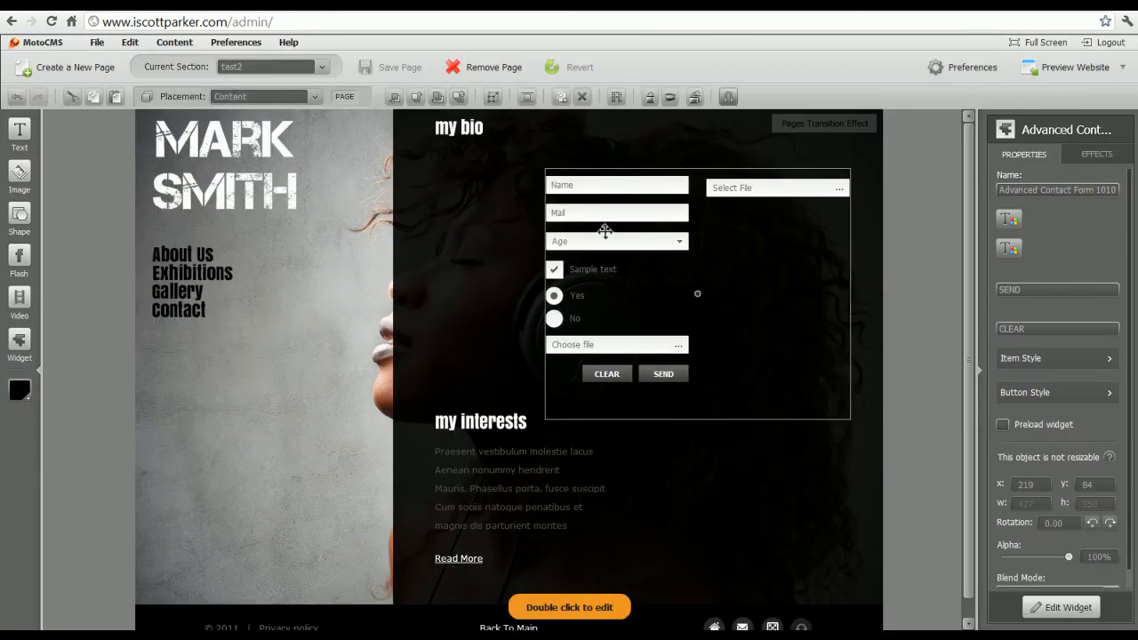
pyautogui.click(1010, 218)
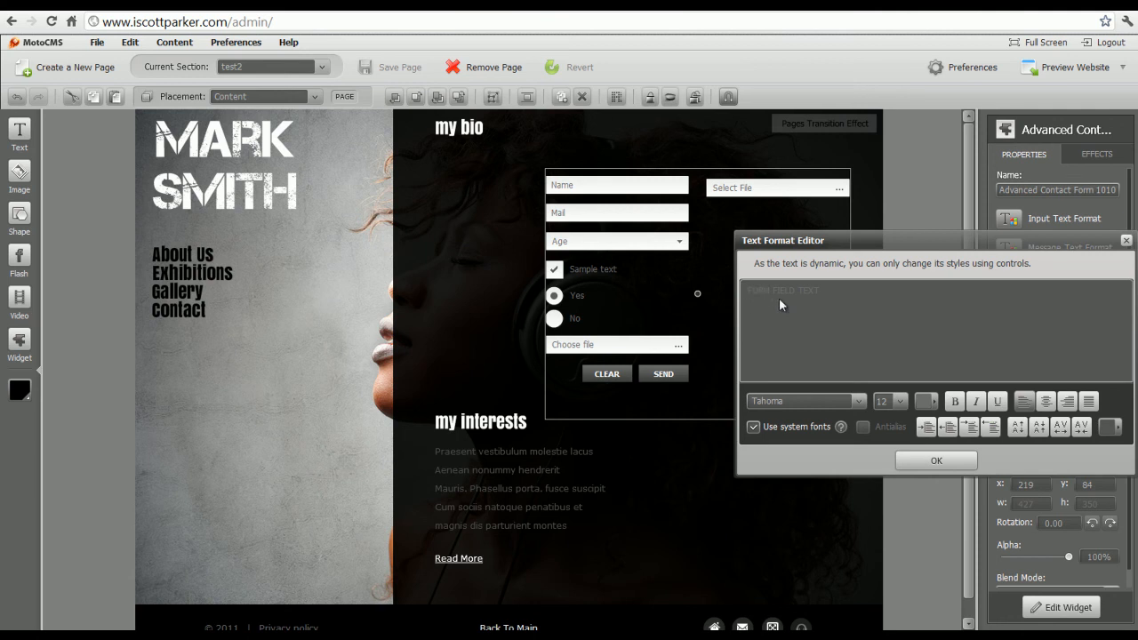
pyautogui.click(922, 407)
pyautogui.moveTo(853, 334)
pyautogui.mouseDown()
pyautogui.moveTo(849, 326)
pyautogui.moveTo(831, 370)
pyautogui.mouseUp()
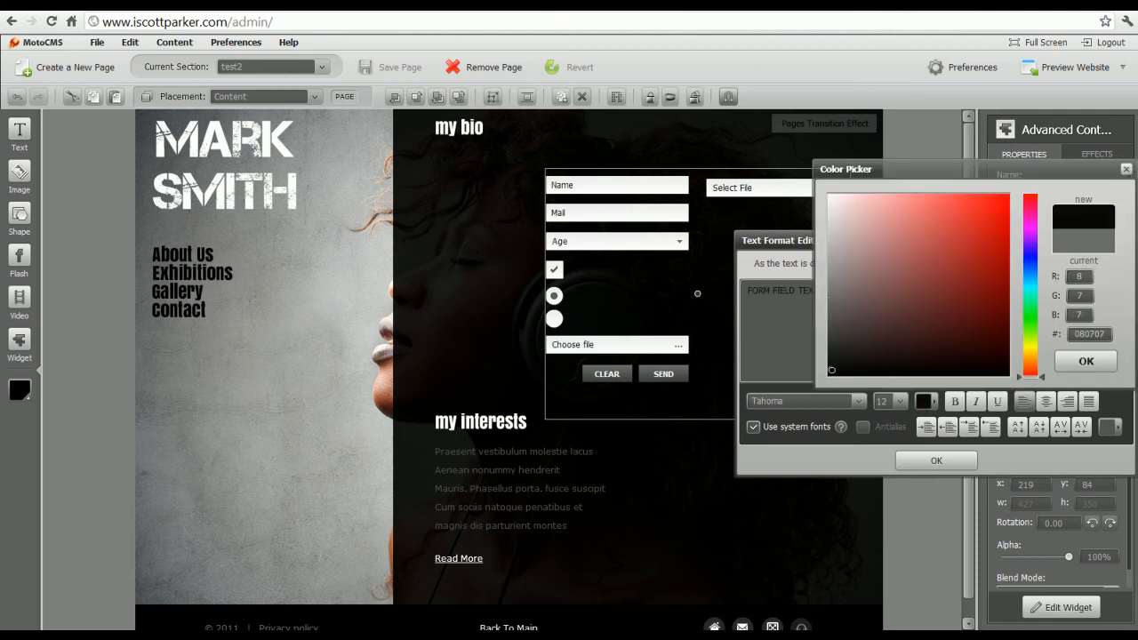
pyautogui.click(1087, 362)
pyautogui.click(955, 401)
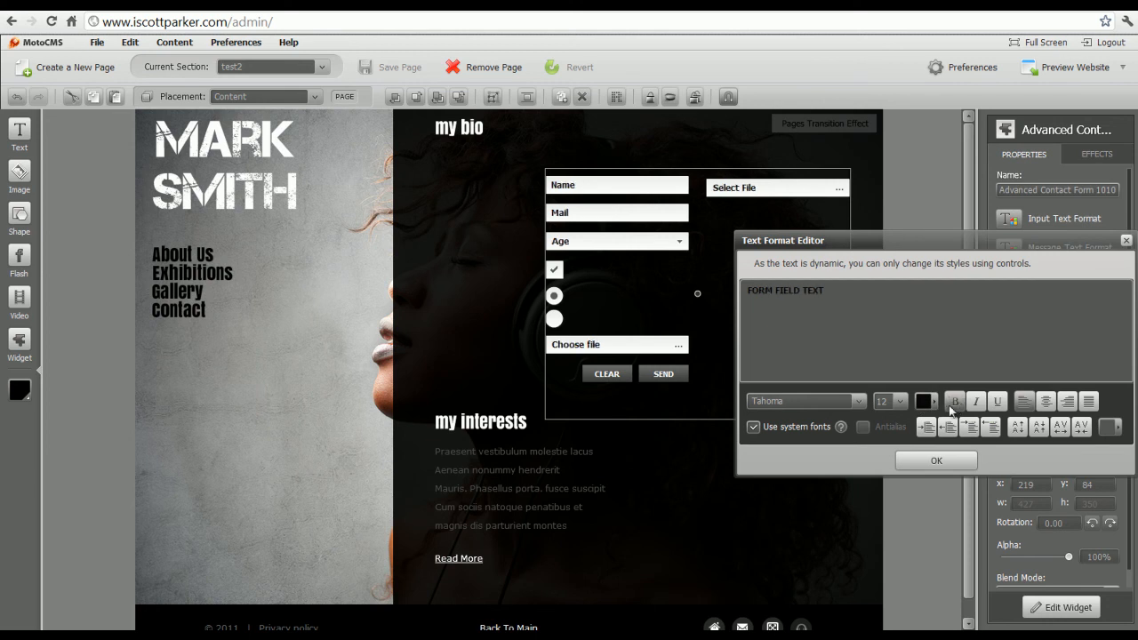
pyautogui.click(900, 401)
pyautogui.click(885, 434)
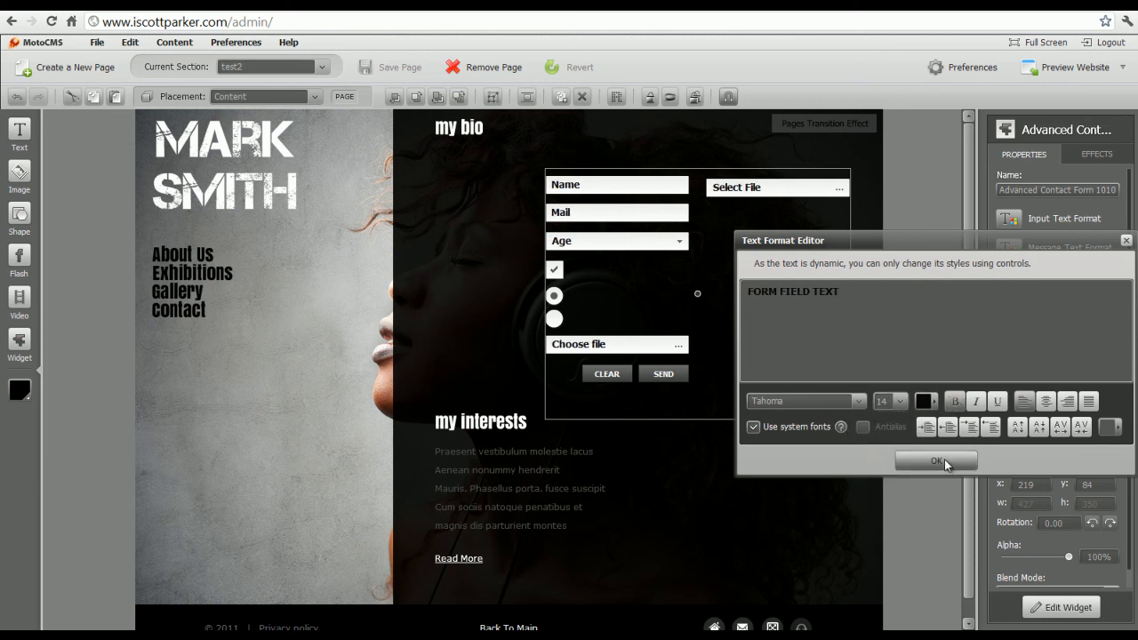
pyautogui.click(938, 460)
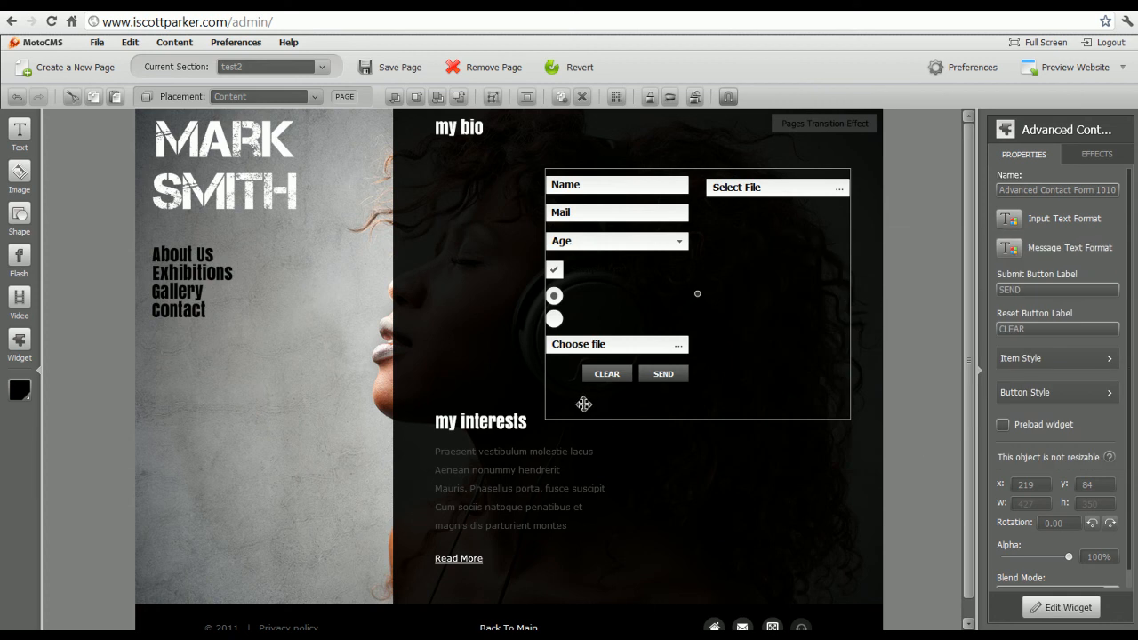
# - Format the contact form's message text in white and bold
pyautogui.click(1009, 249)
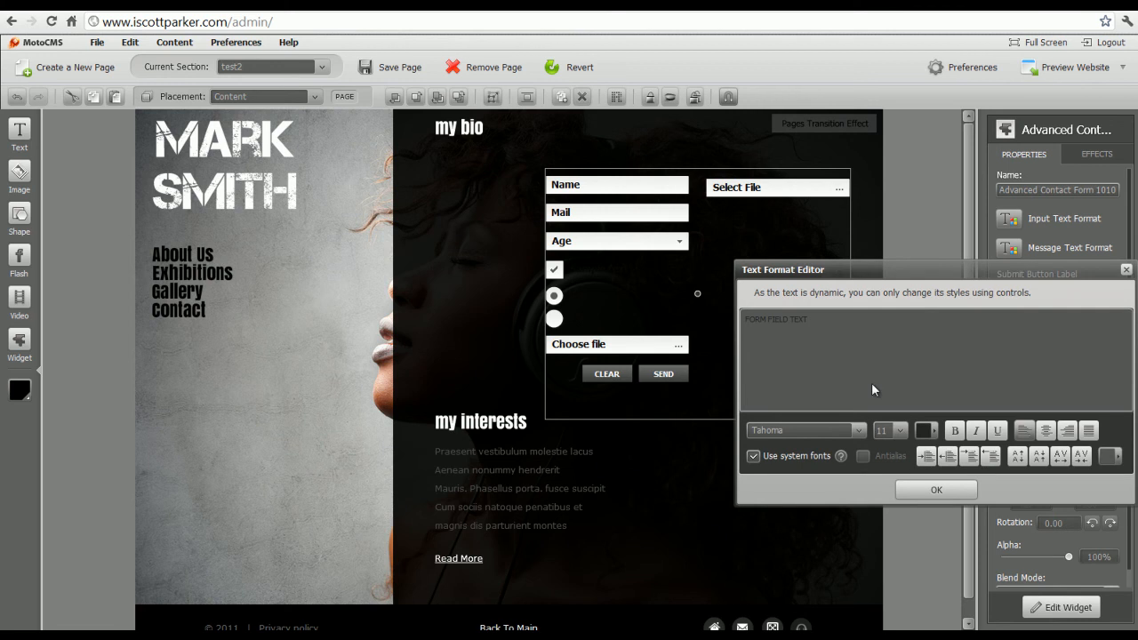
pyautogui.click(925, 430)
pyautogui.click(828, 252)
pyautogui.moveTo(827, 253); pyautogui.dragTo(828, 223)
pyautogui.click(956, 431)
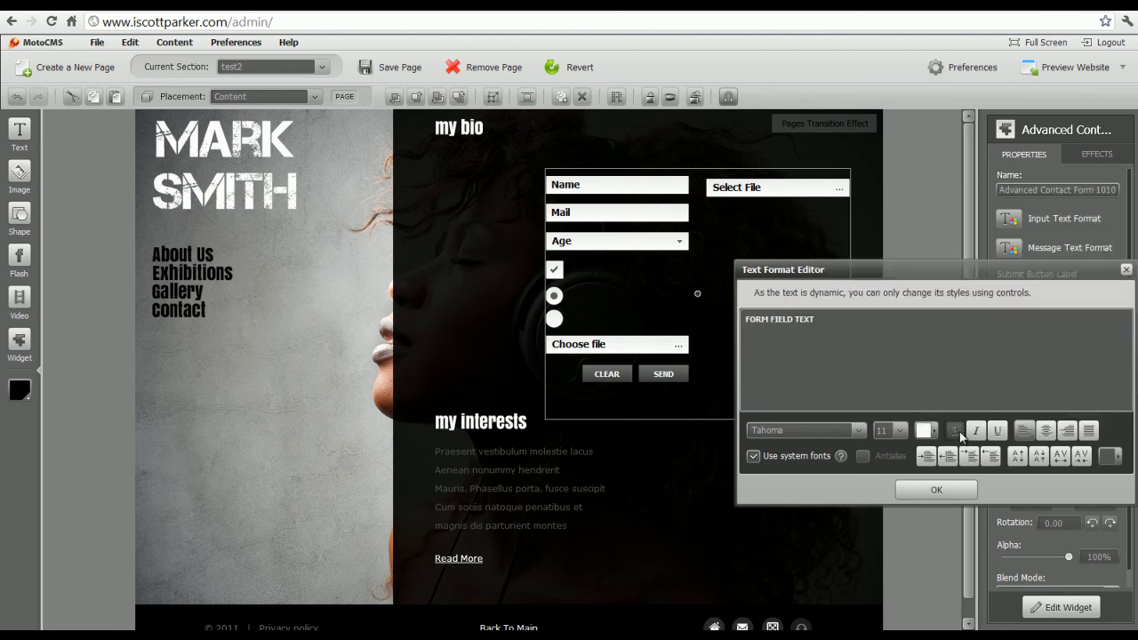
pyautogui.click(936, 489)
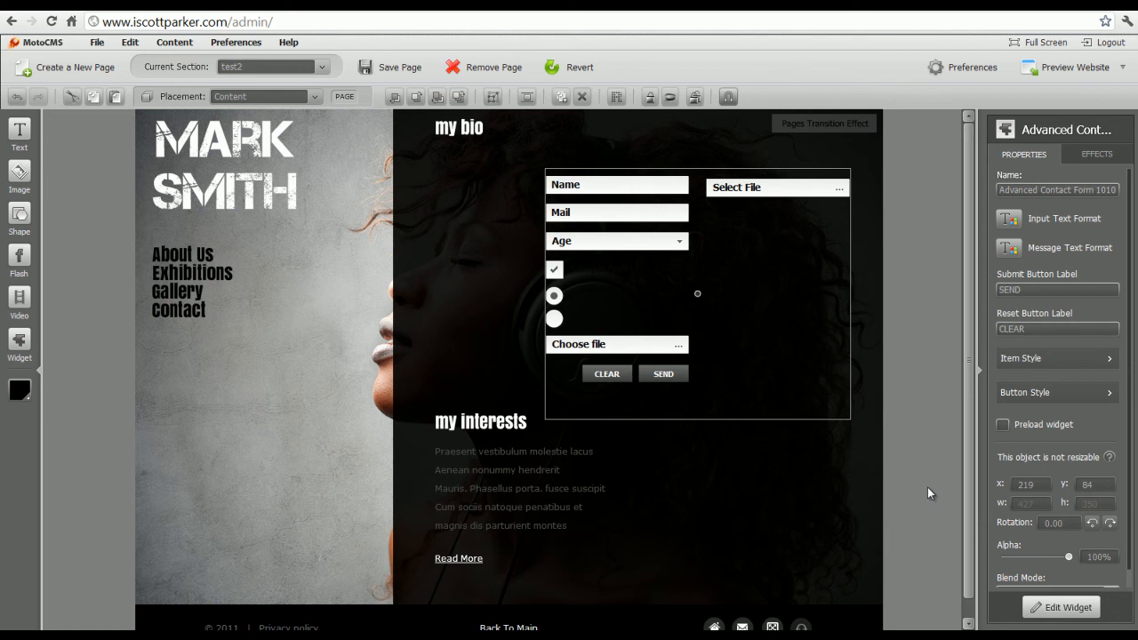
# - Save the page, preview the website and send the contact form empty to test its message text
pyautogui.click(380, 61)
pyautogui.click(1057, 67)
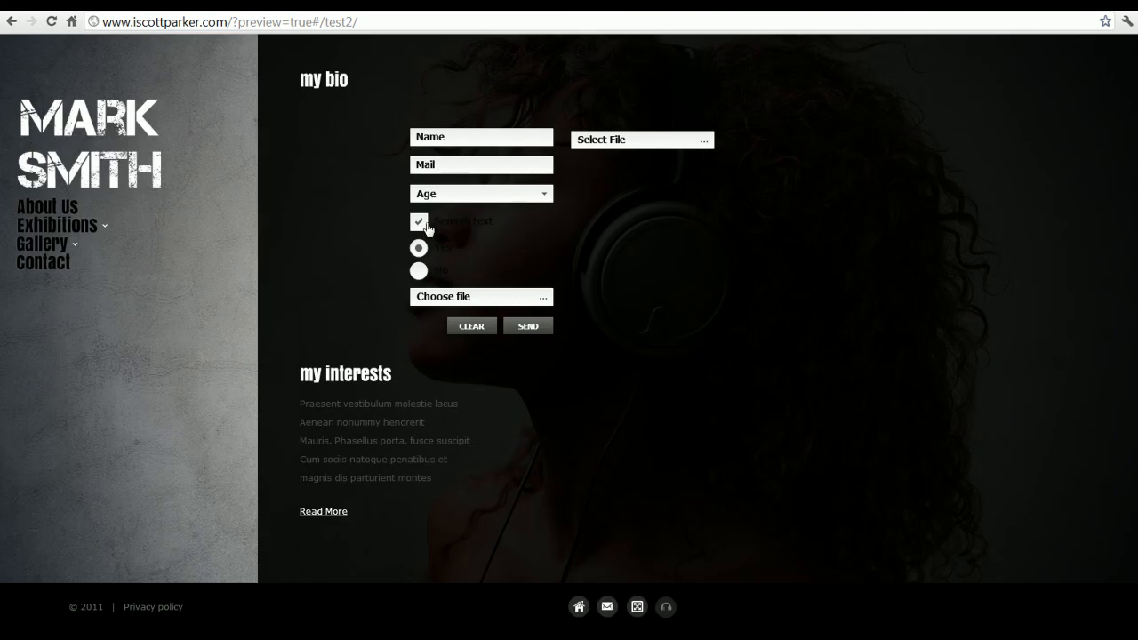
pyautogui.click(530, 328)
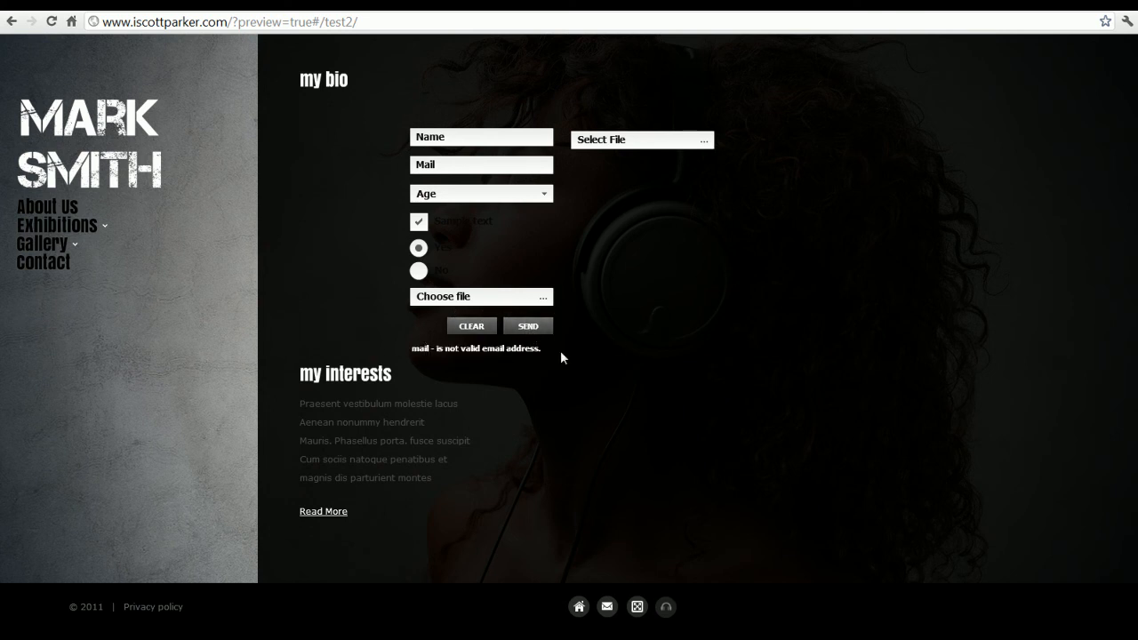